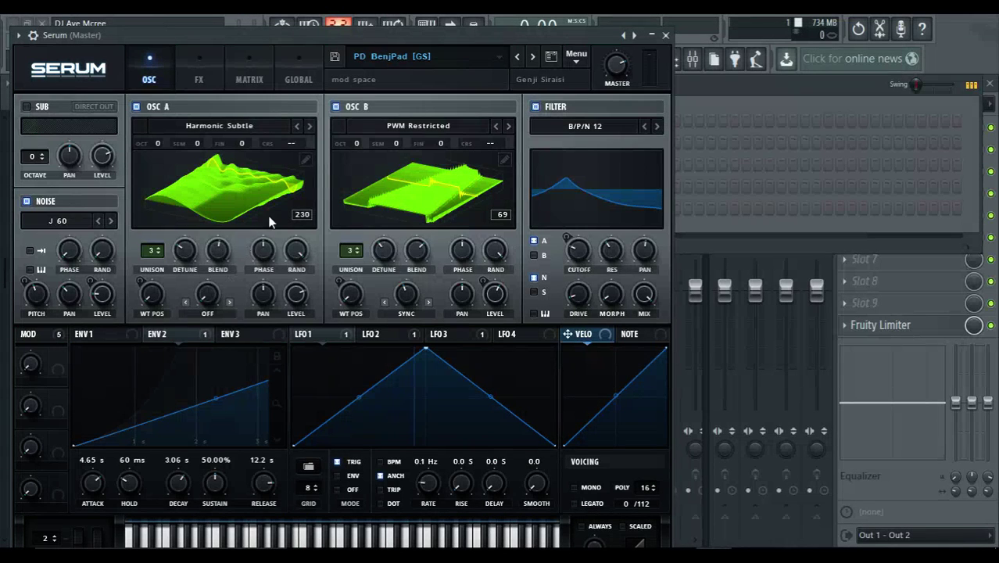
Switch oscillator A's waveform display to the flat 2D view and back to 3D
click(216, 195)
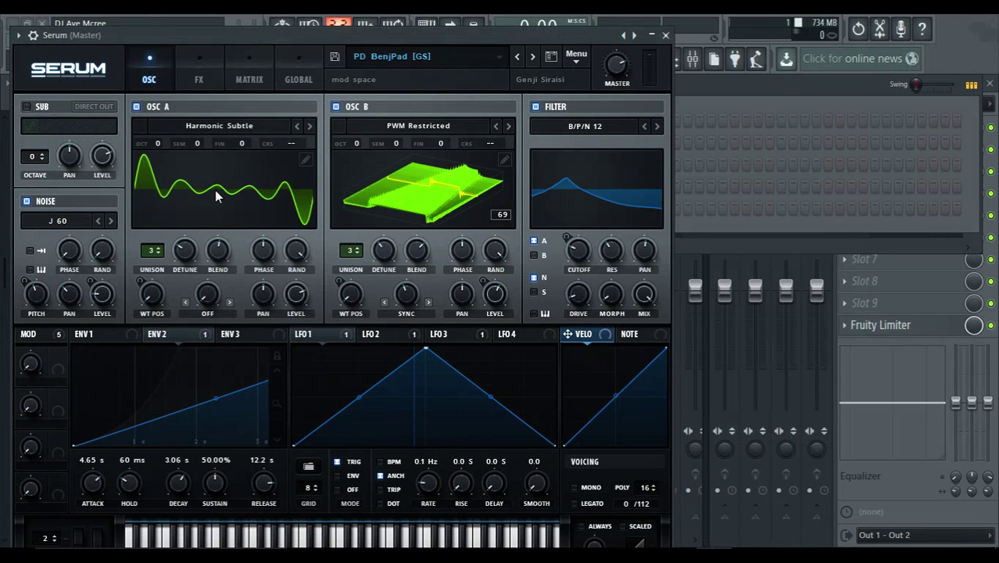
click(216, 195)
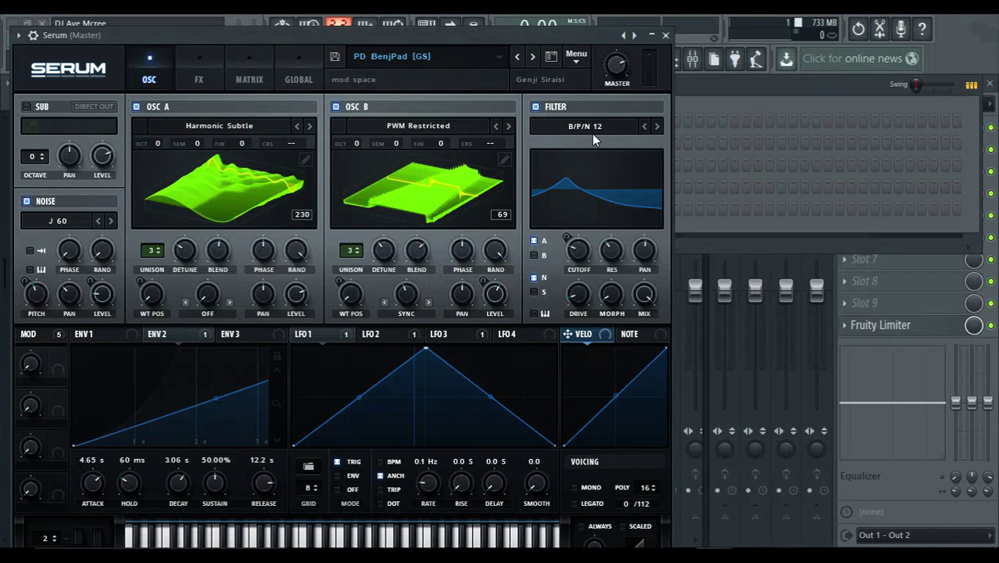
click(238, 129)
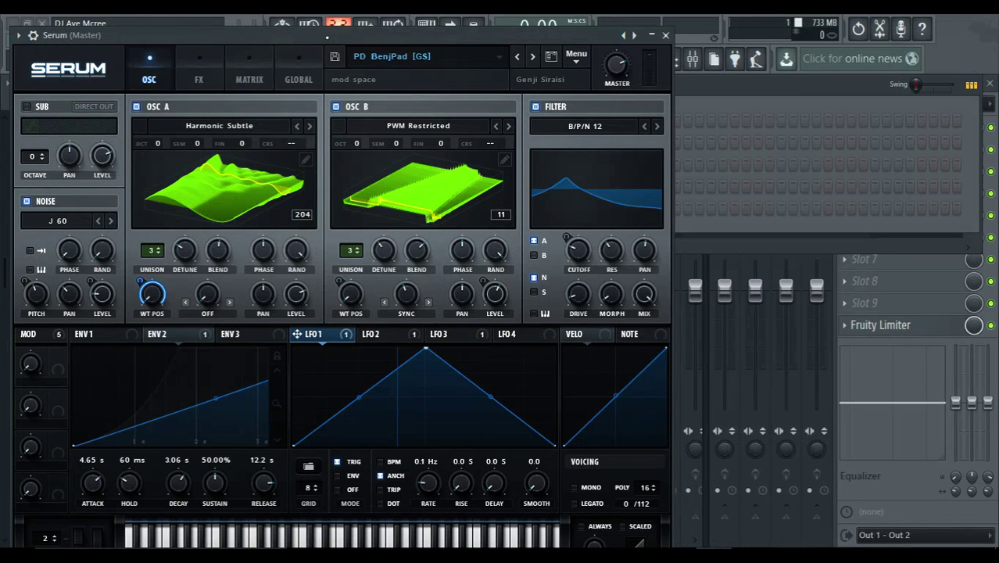
Show the browser and view the available sound categories for the noise oscillator
key(alt+F8)
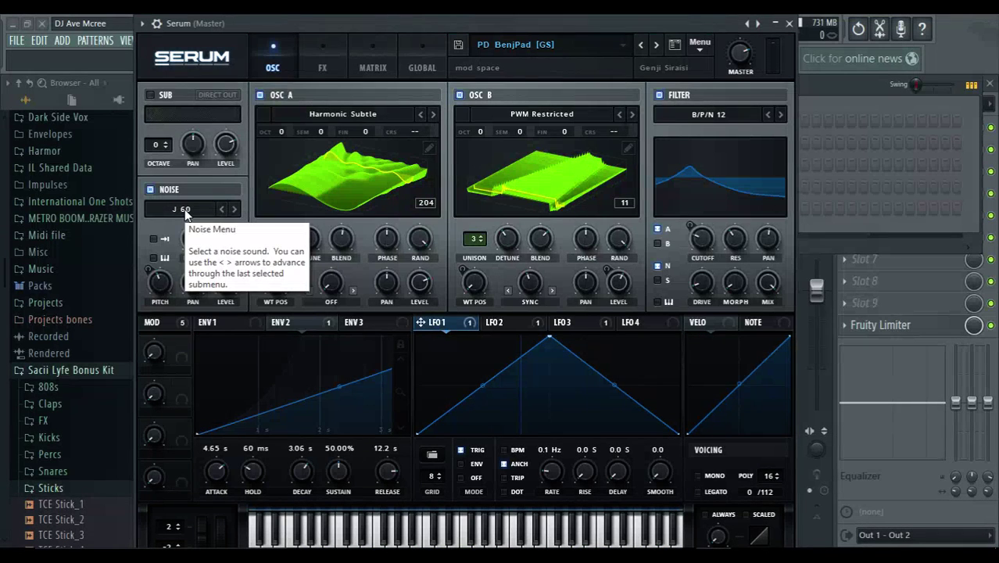
click(186, 213)
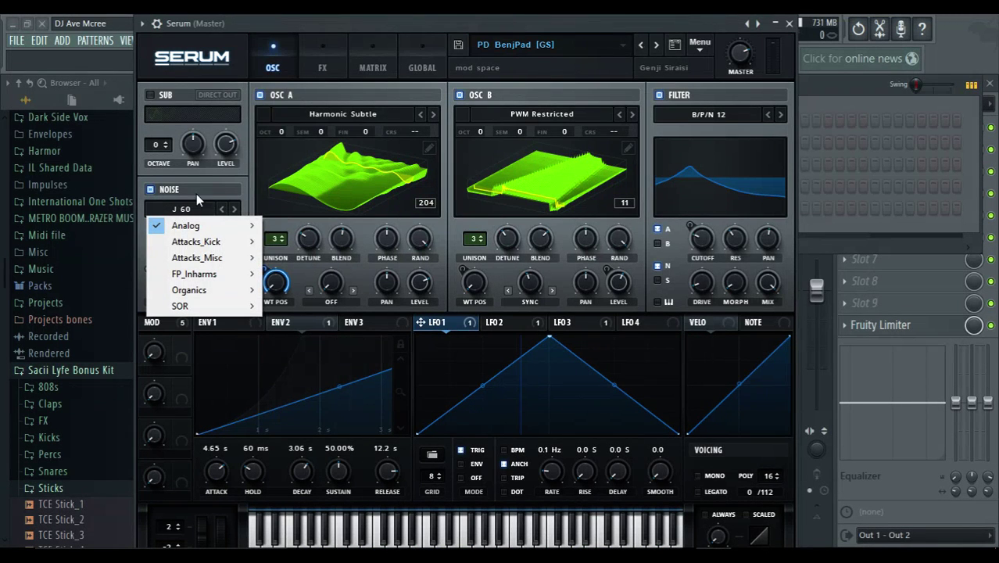
click(203, 175)
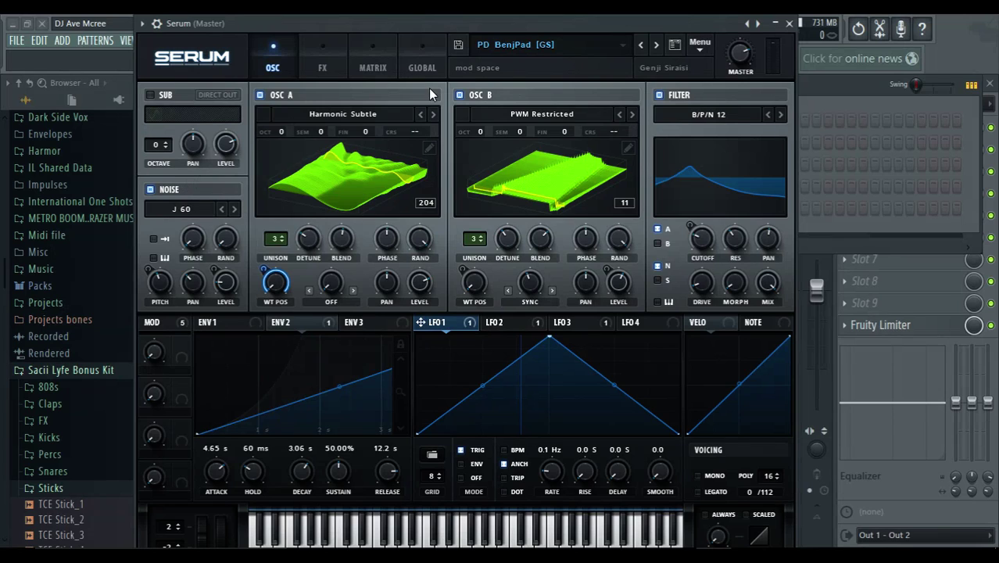
Review the synth's effects rack and its global settings, returning to the oscillator page
click(365, 69)
click(322, 64)
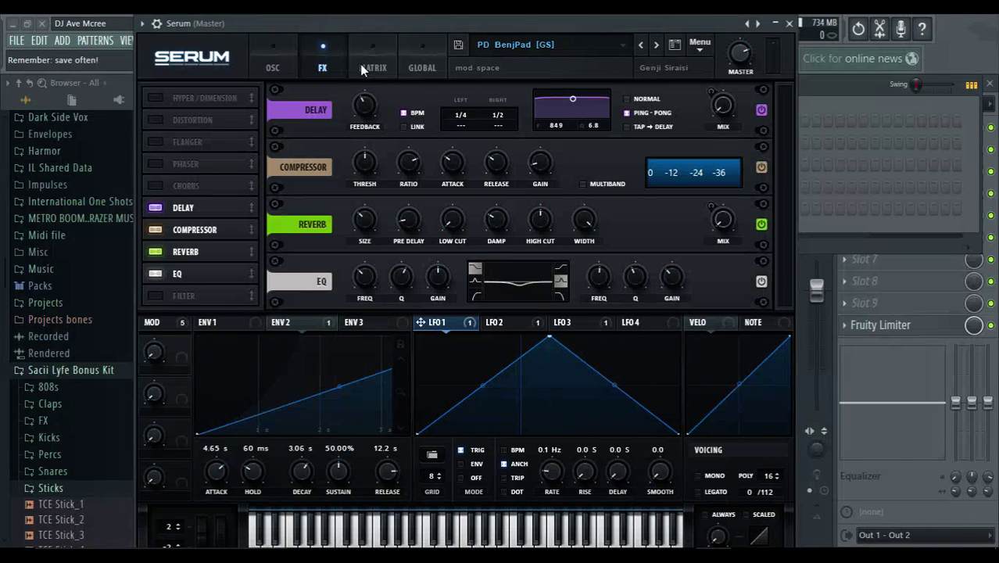
click(274, 62)
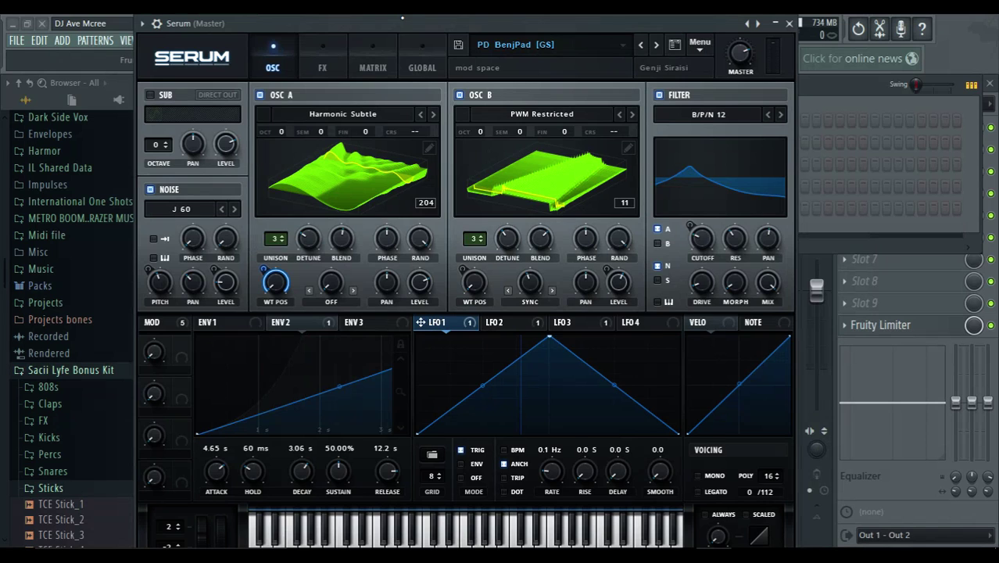
drag(403, 17, 340, 17)
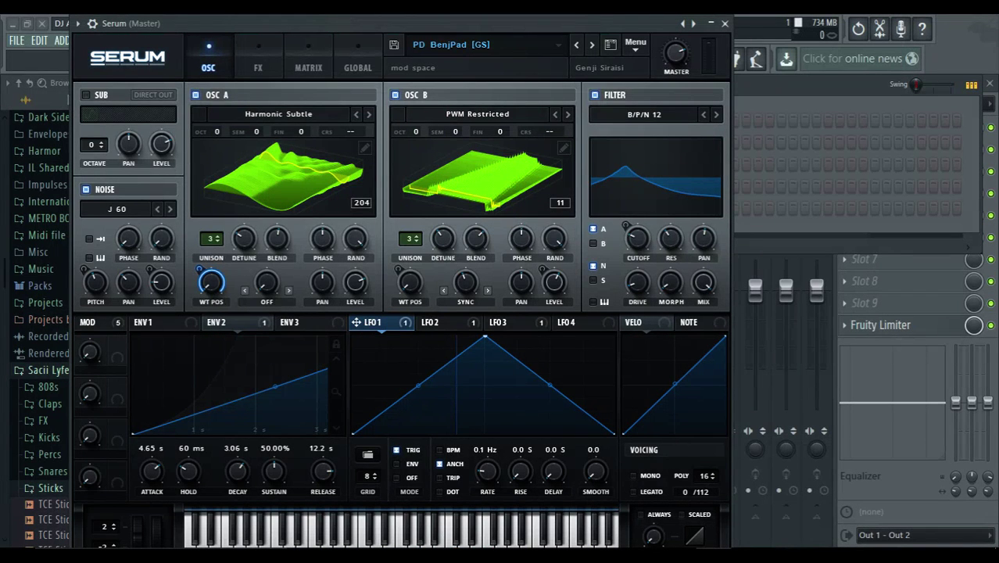
click(358, 48)
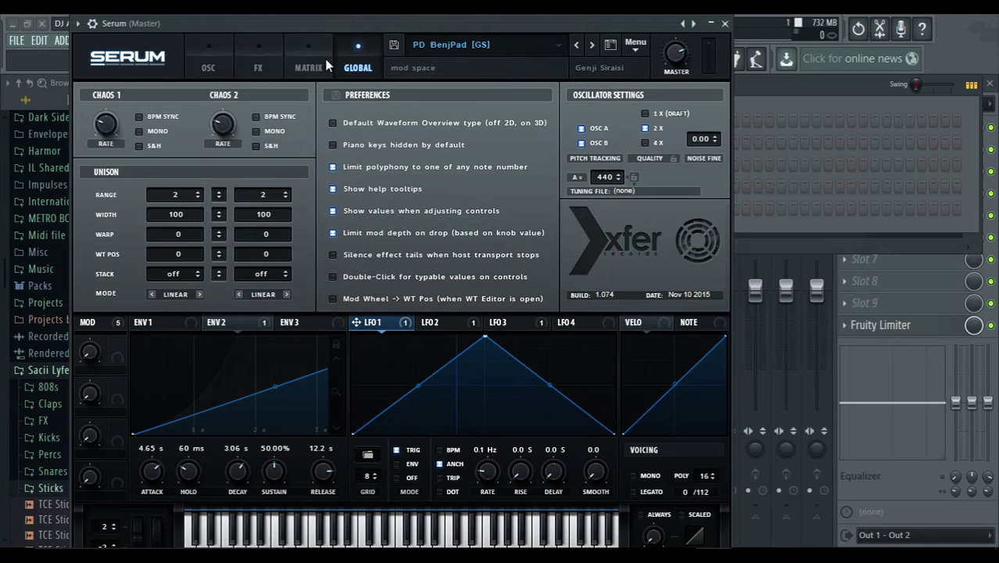
click(225, 66)
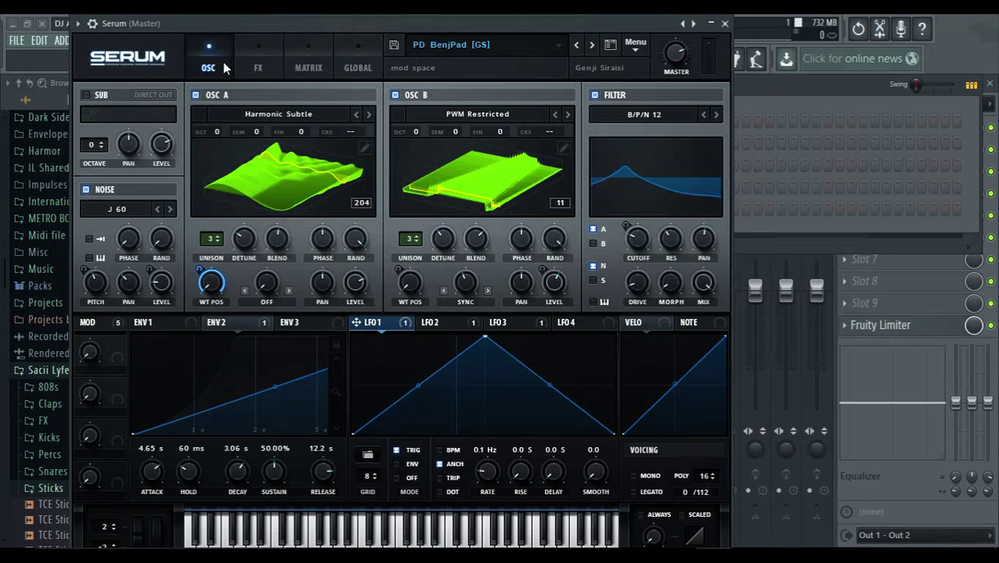
Step through the pad presets, auditioning PD Broken Bows [SW] and going back to PD Big Minor Seventh Pad [SN]
click(442, 45)
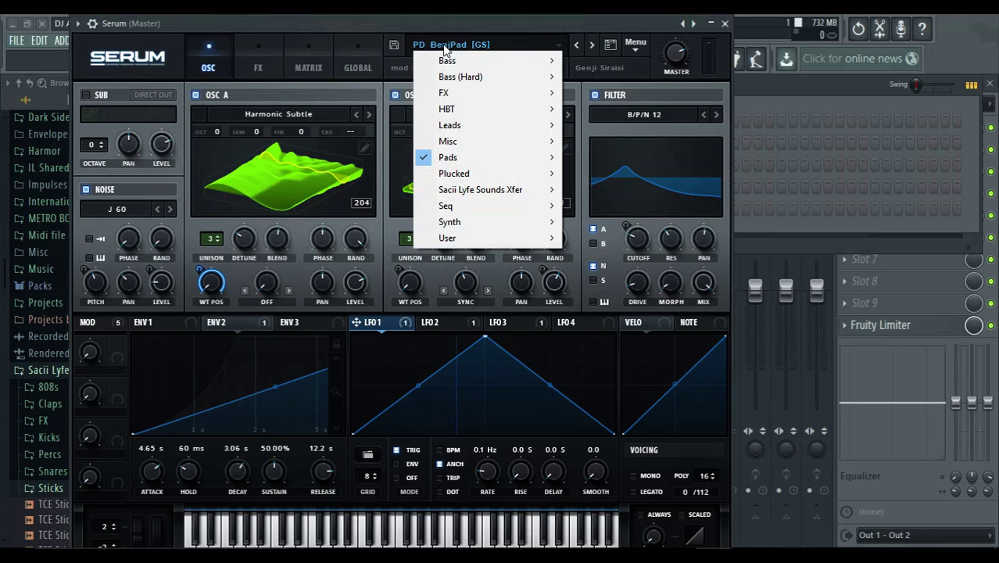
click(469, 21)
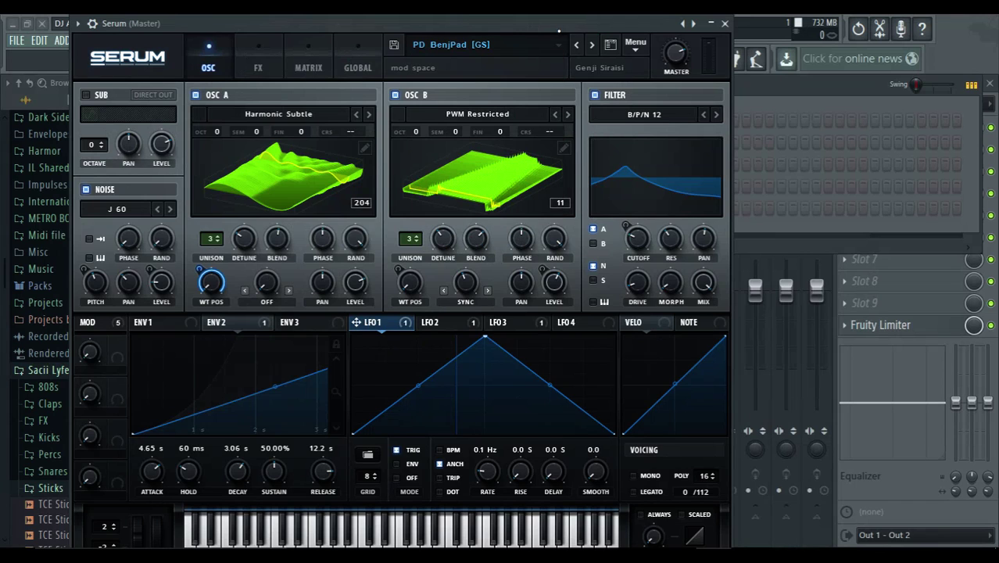
click(594, 49)
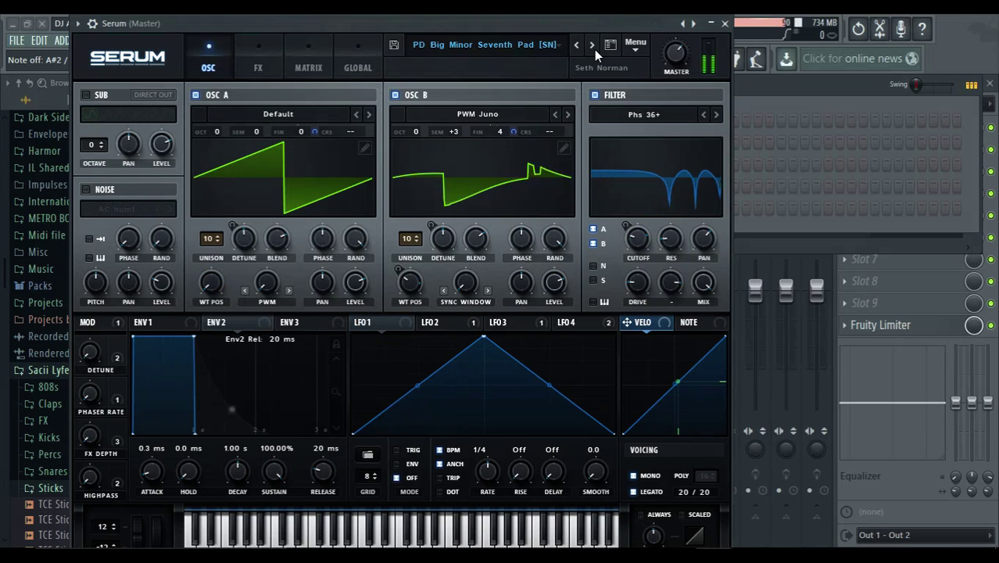
click(594, 49)
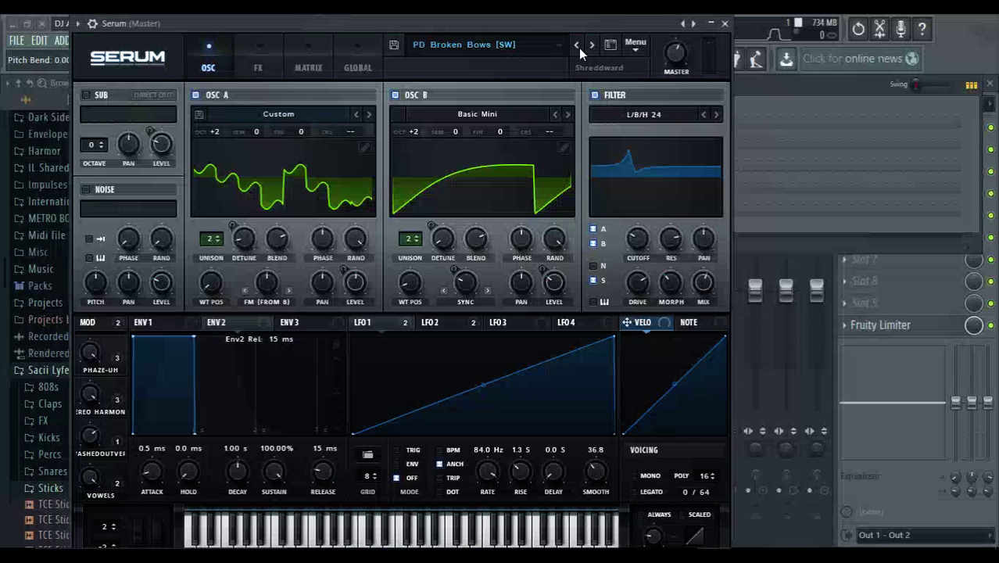
click(578, 48)
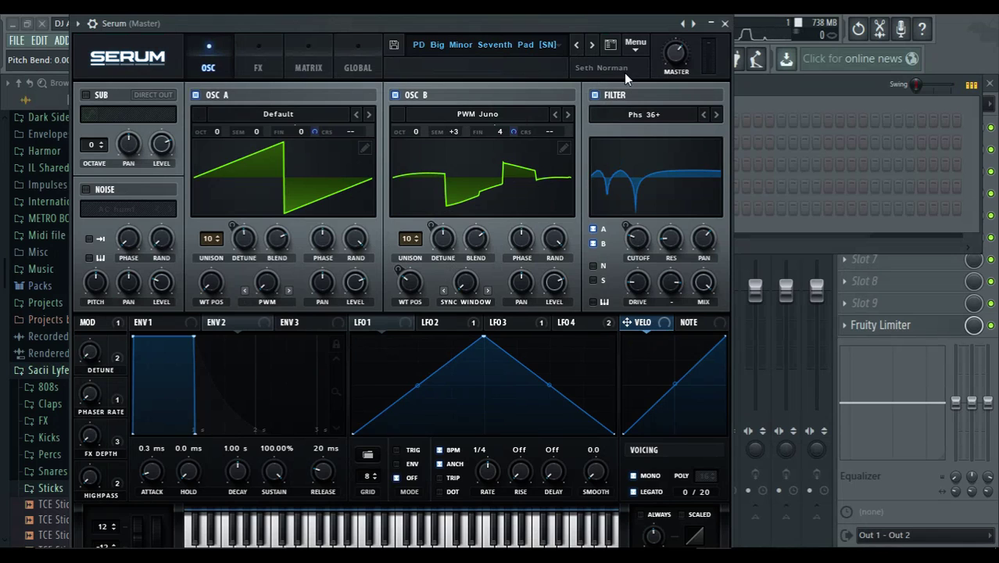
Reduce the unison voices to 3 on oscillator A and 4 on oscillator B, and lower the detune on both
mouse_move(424, 330)
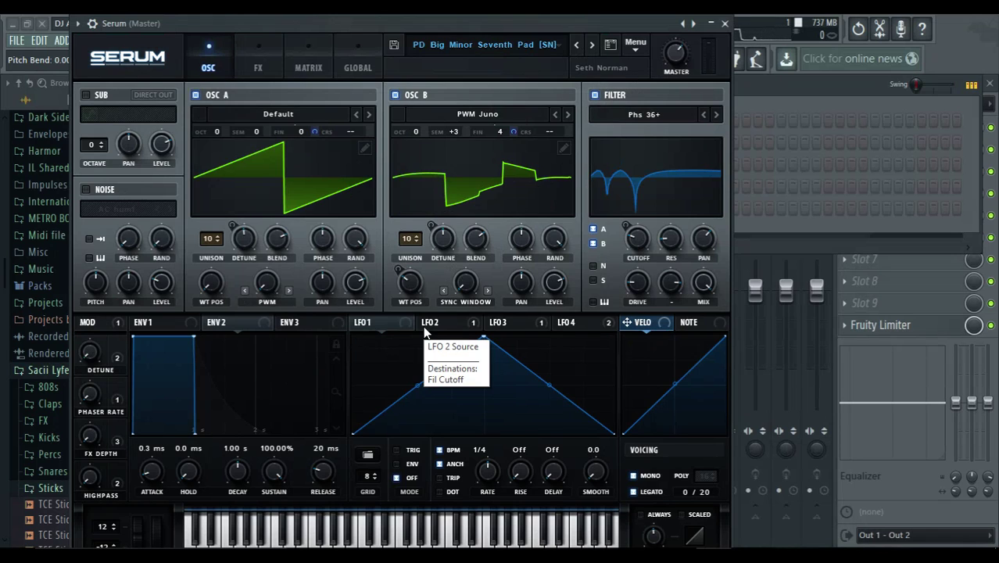
scroll(406, 252, down, 2)
drag(407, 256, 411, 281)
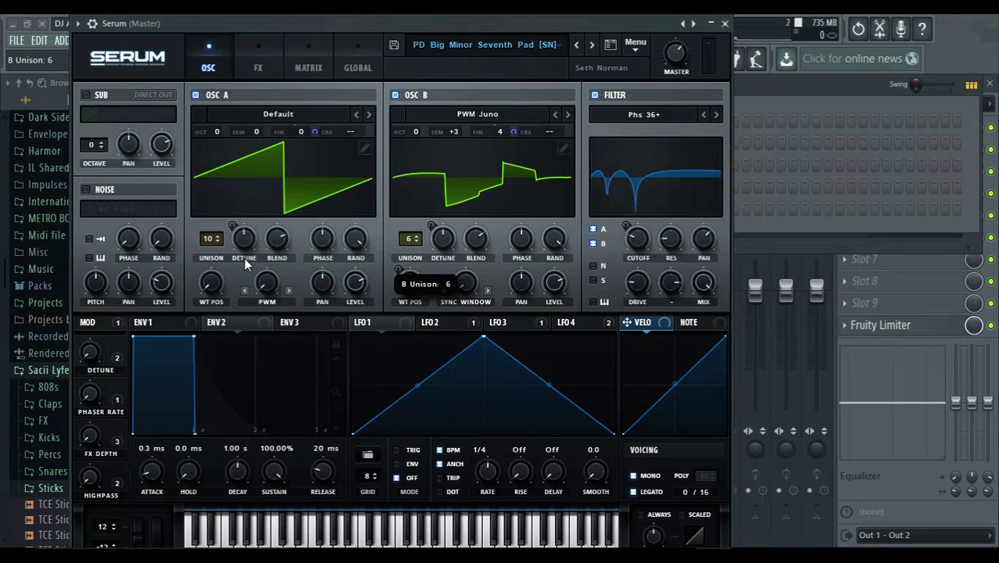
drag(208, 243, 210, 295)
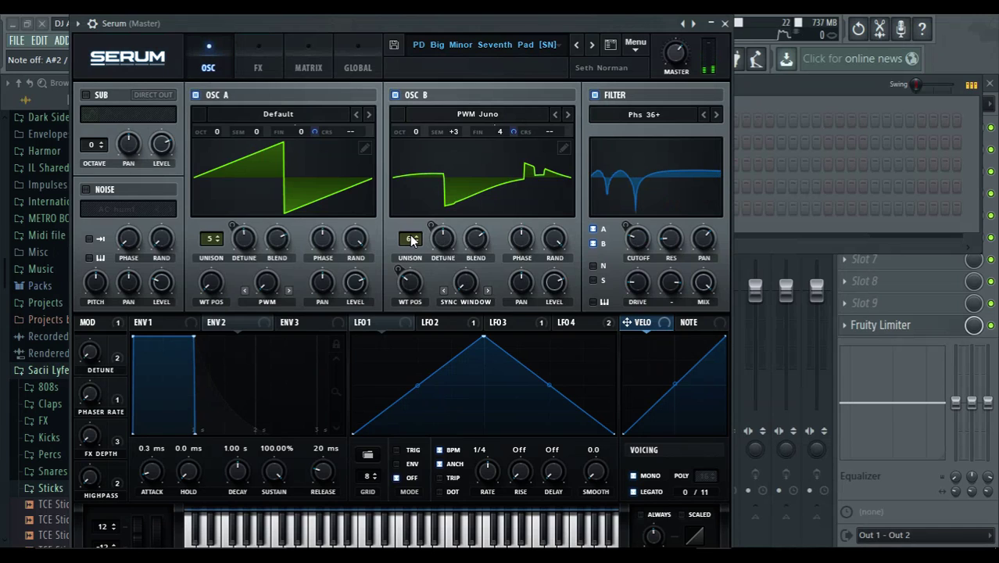
drag(411, 239, 409, 253)
drag(210, 242, 210, 267)
drag(248, 241, 260, 316)
drag(443, 239, 436, 286)
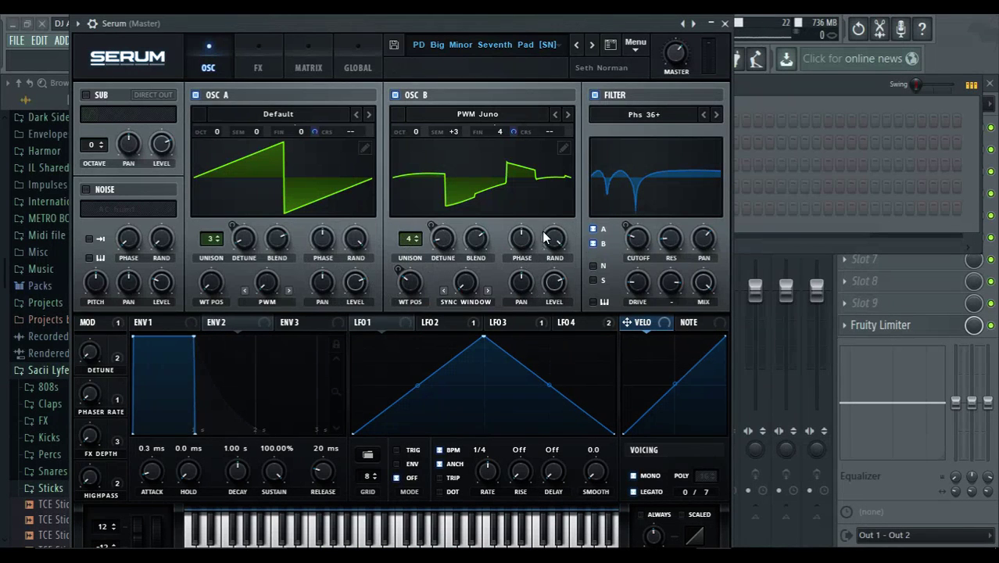
Audition the PD Broken Bows [SW] preset and load PD Tibet Wind Atmos [ASL] from the Pads presets
click(592, 51)
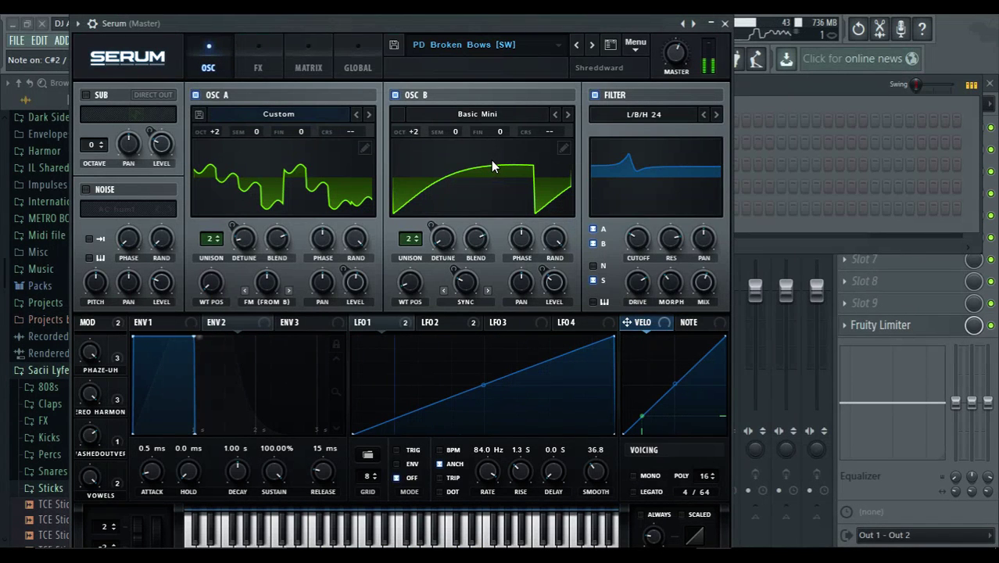
click(471, 50)
mouse_move(481, 155)
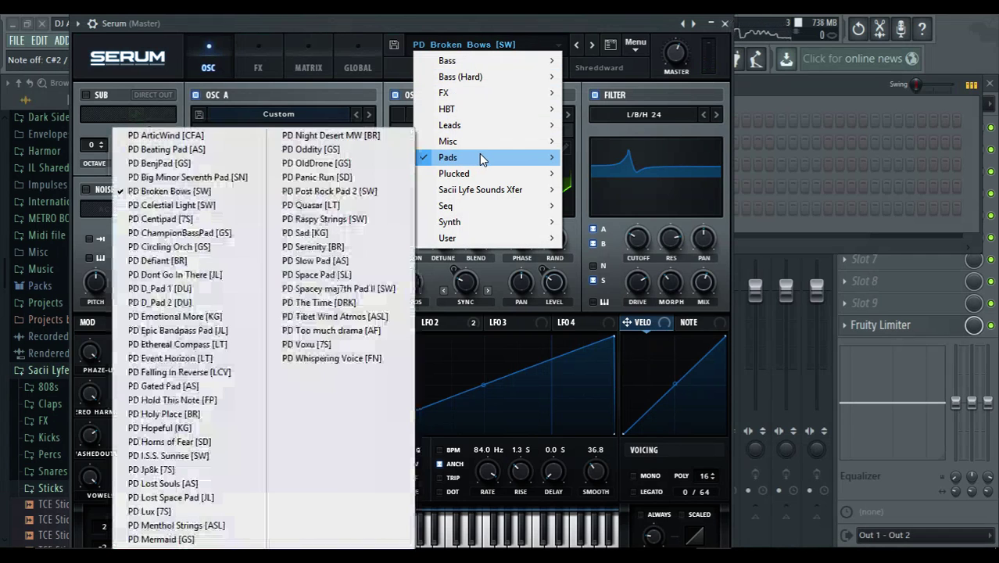
click(342, 315)
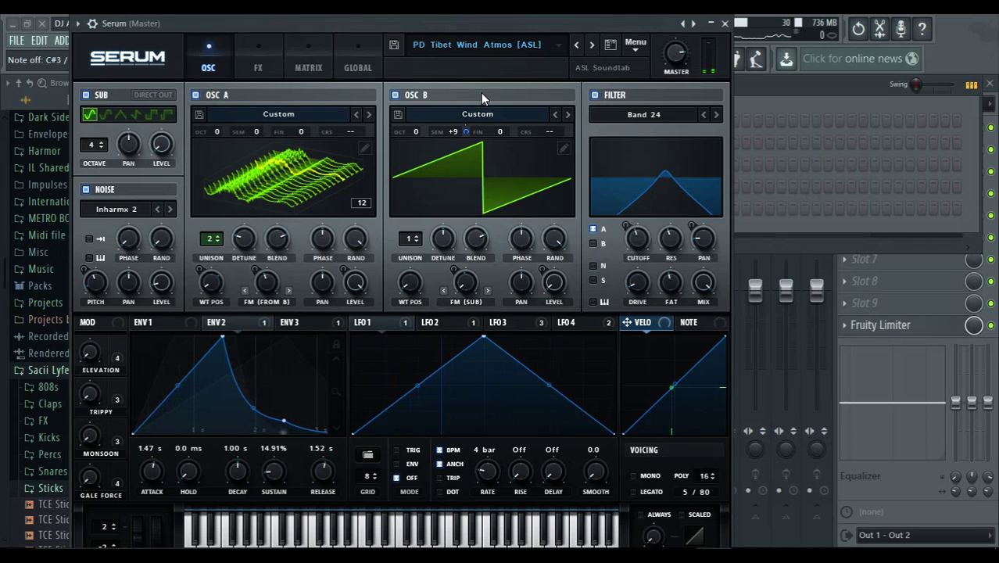
Load the sequence preset SQ Automator 2 [GS] from the Seq presets
click(477, 47)
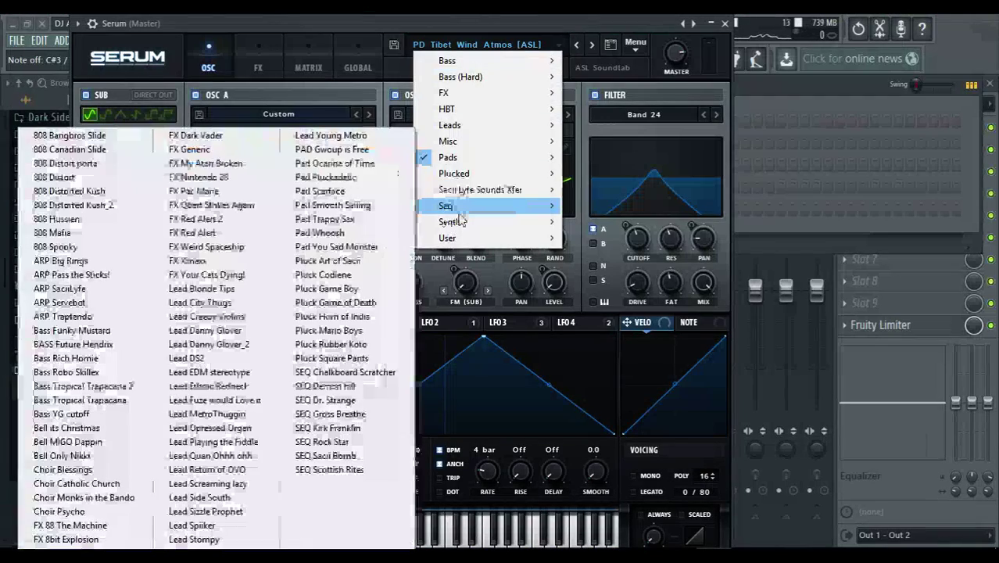
mouse_move(460, 211)
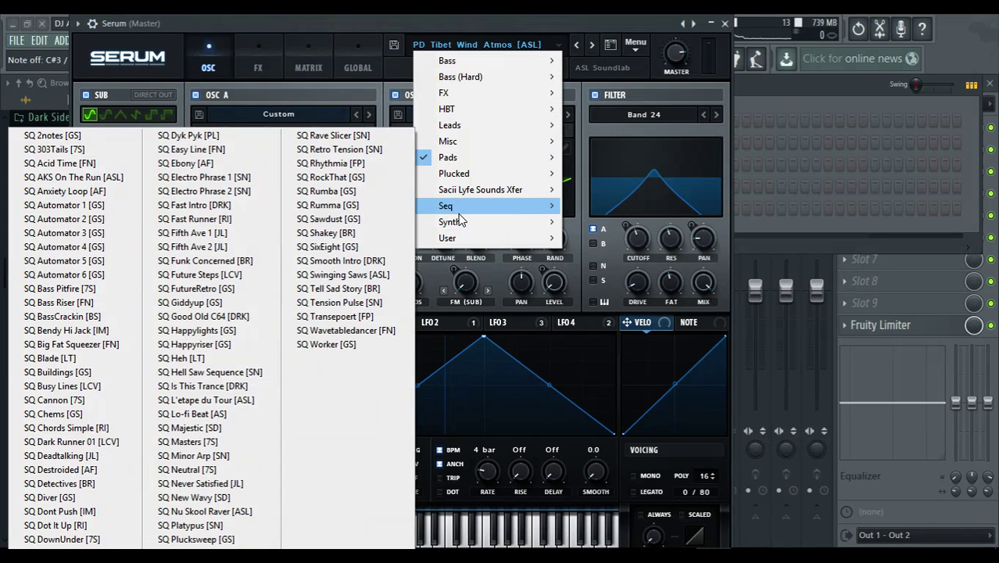
click(62, 219)
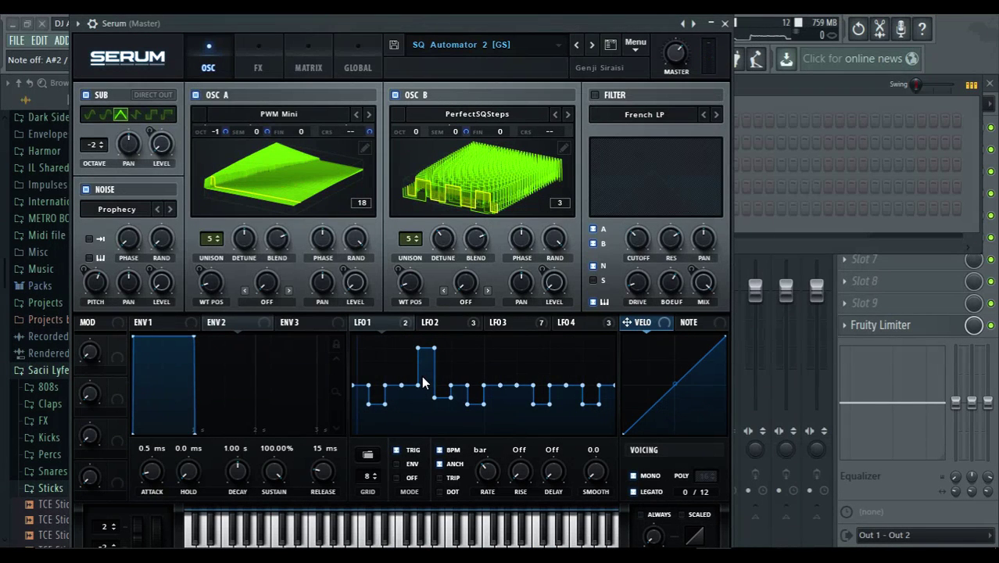
click(484, 47)
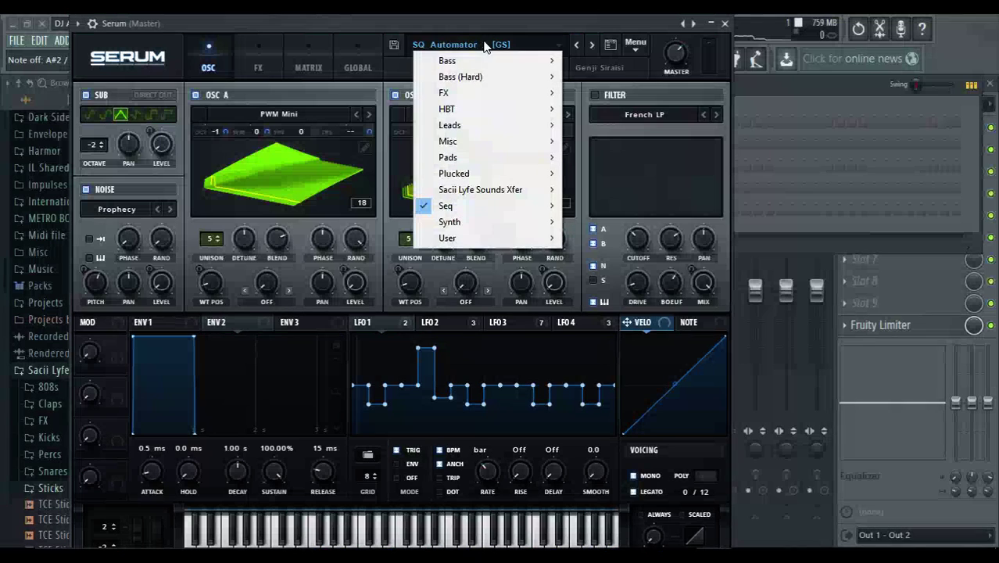
click(383, 45)
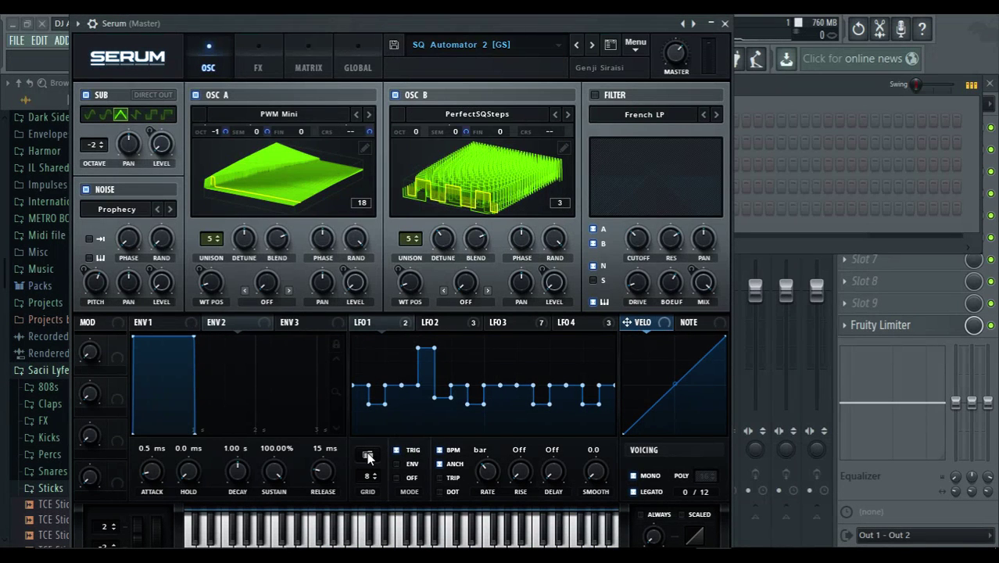
Browse the preset shapes for LFO 1 and apply the AbitCrazy shape from the Misc category
click(368, 456)
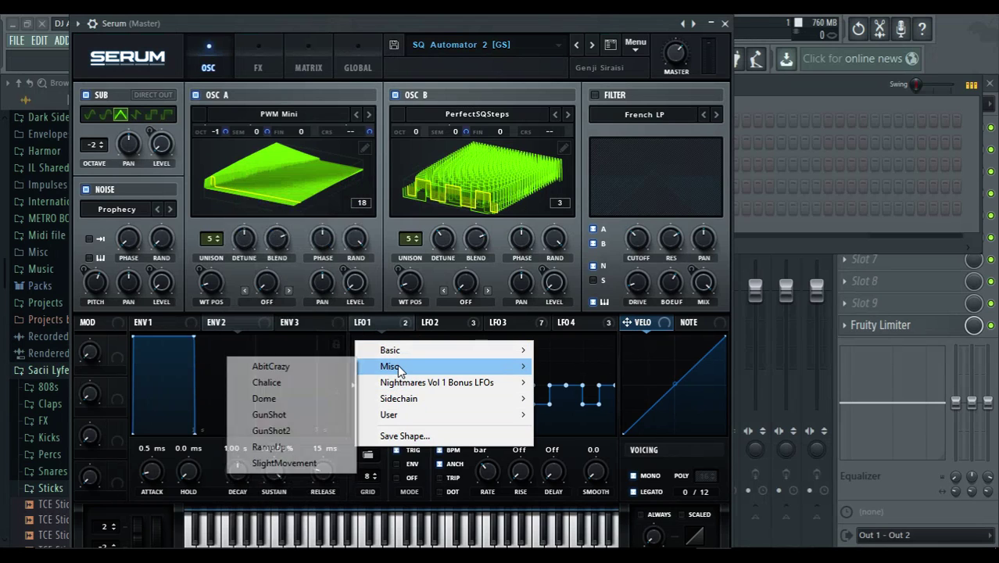
mouse_move(413, 353)
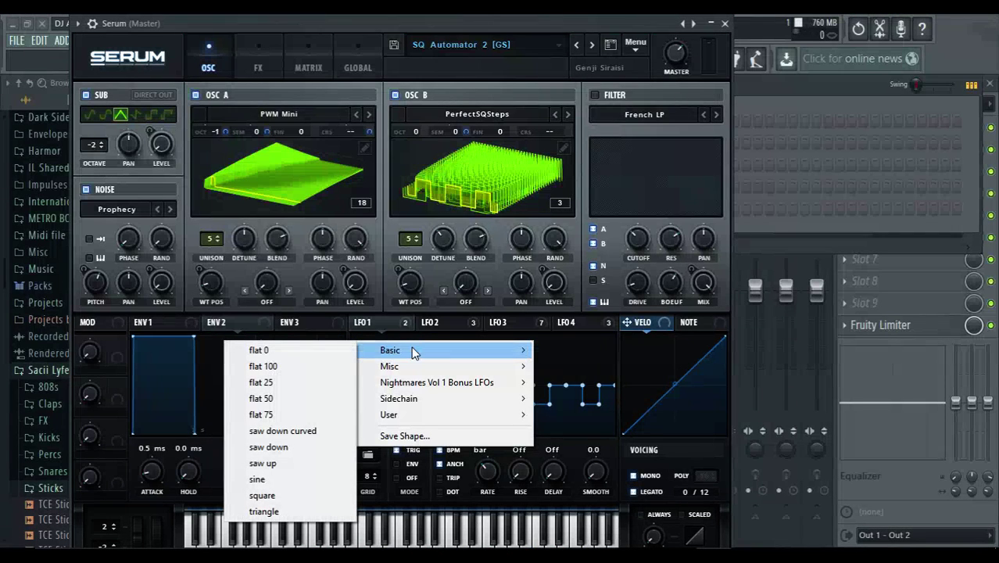
mouse_move(412, 400)
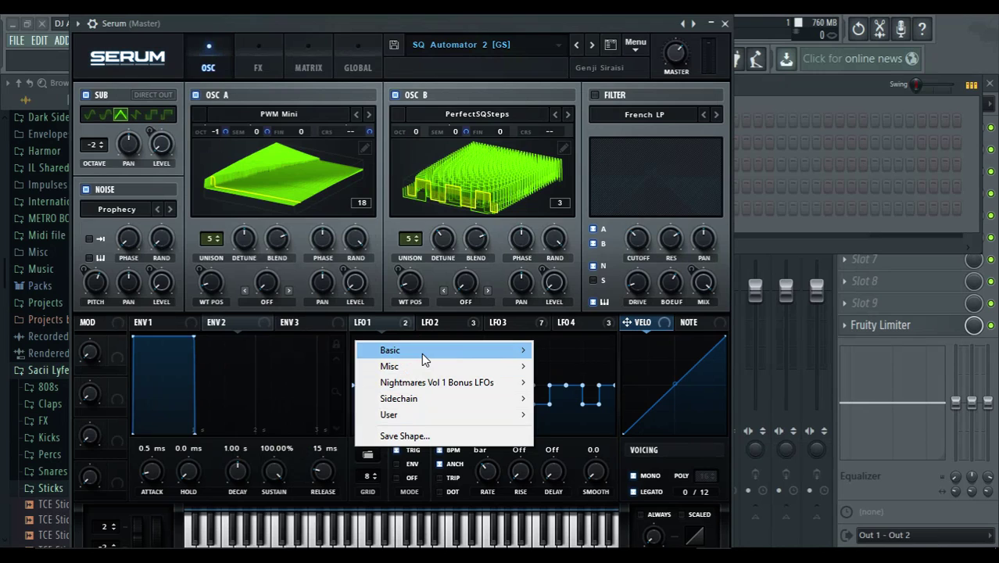
mouse_move(412, 421)
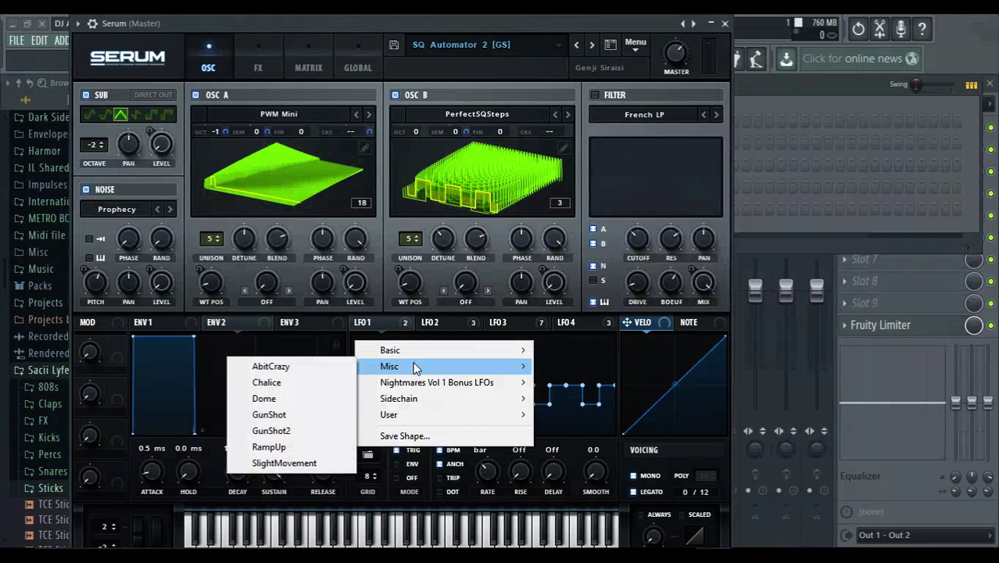
click(380, 296)
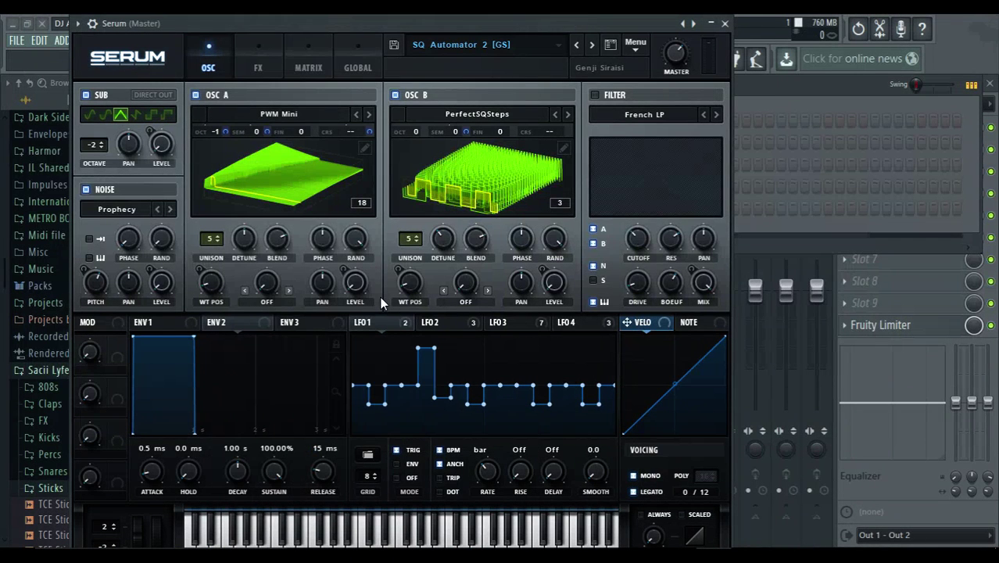
click(372, 455)
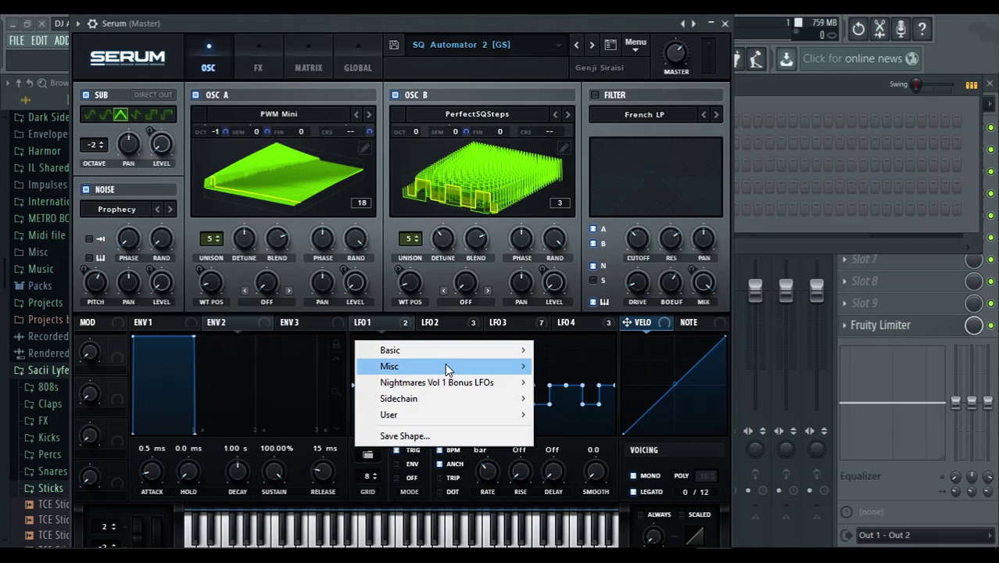
mouse_move(486, 367)
click(326, 366)
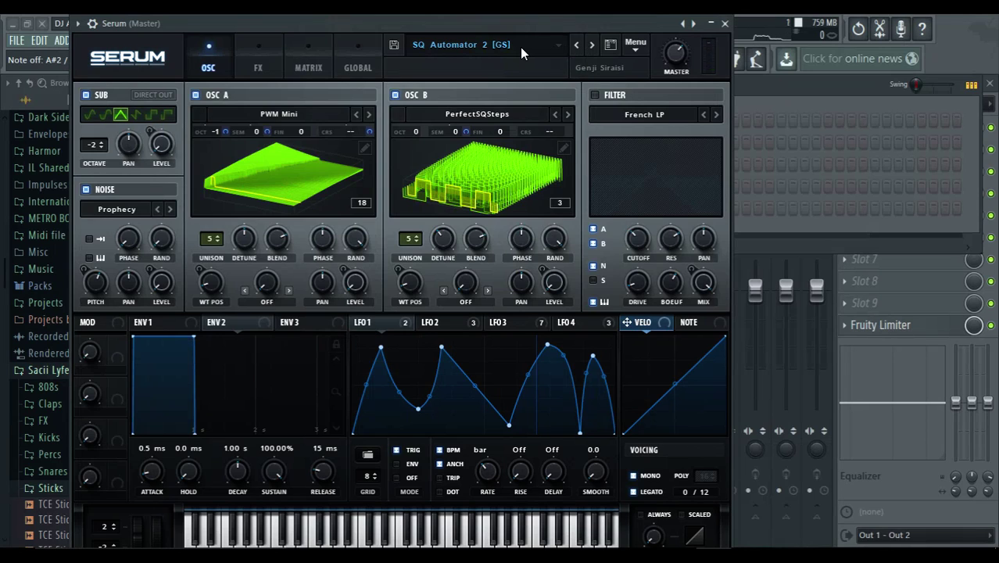
Audition the ARP Big Rings preset and load Bell MIGO Dappin, both from the Sacii Lyfe Sounds Xfer presets
click(474, 47)
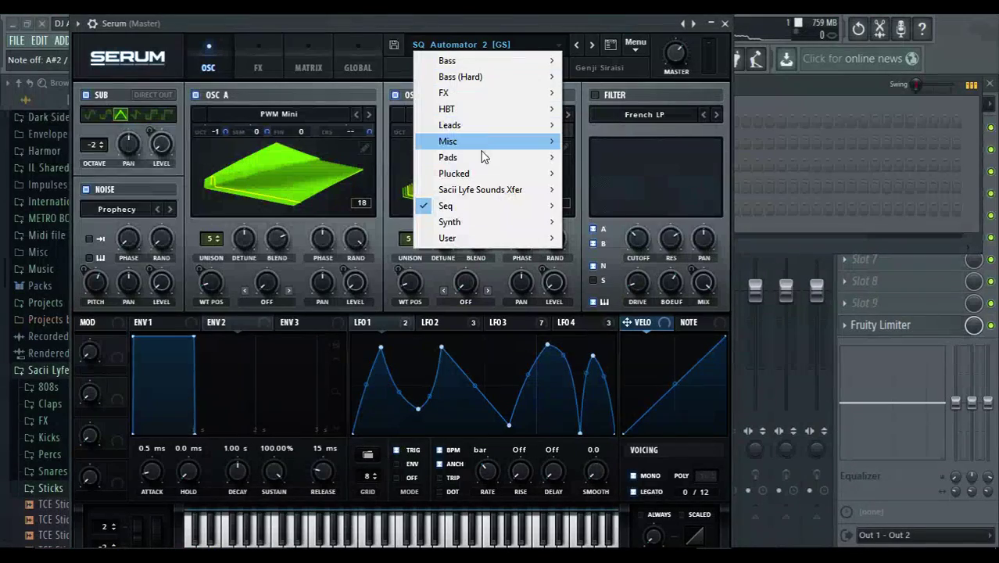
mouse_move(493, 200)
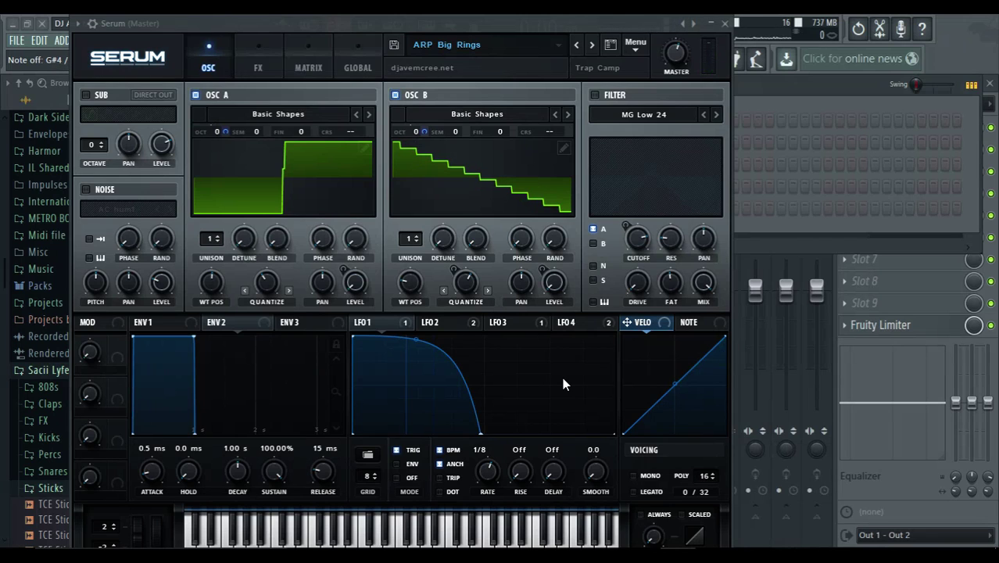
click(464, 40)
mouse_move(461, 189)
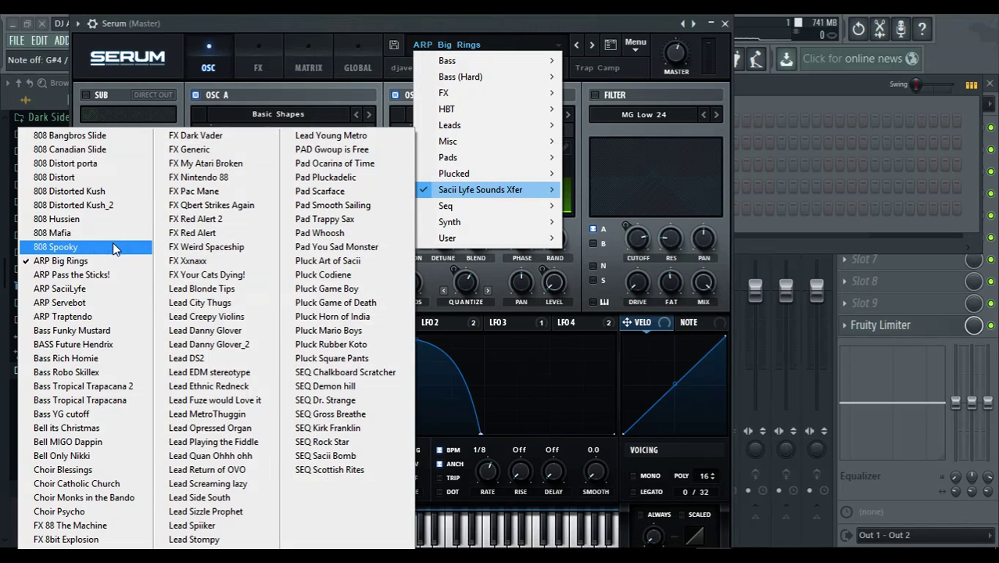
click(78, 442)
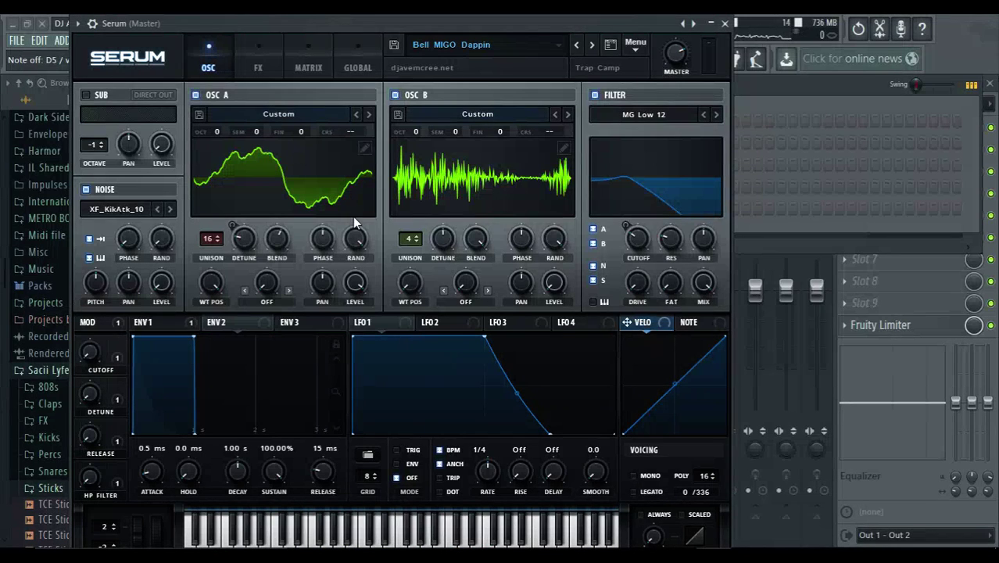
Audition the Lead Fuze would Love it preset and load Lead Voorhees from the Sacii Lyfe Sounds Xfer presets
click(423, 44)
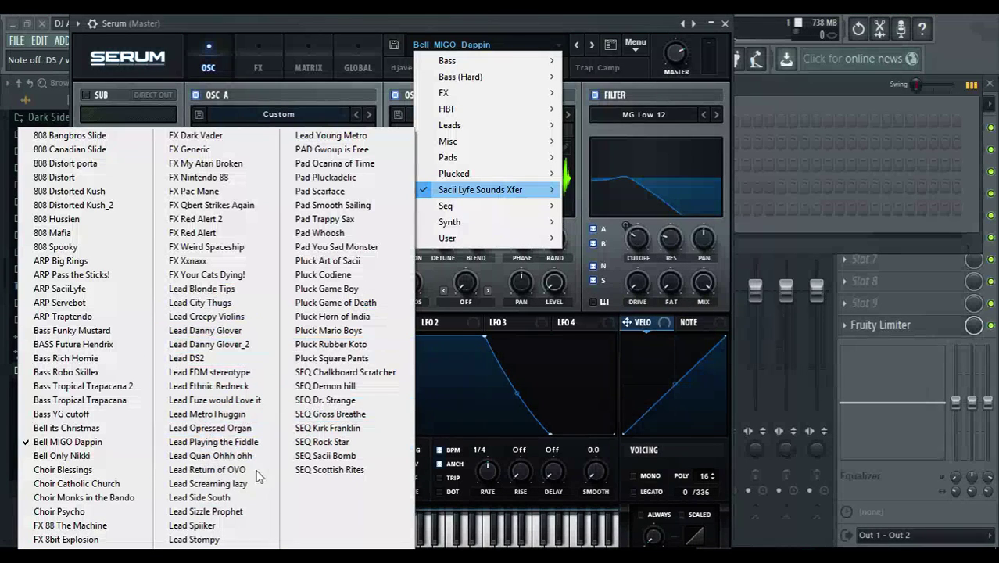
click(227, 400)
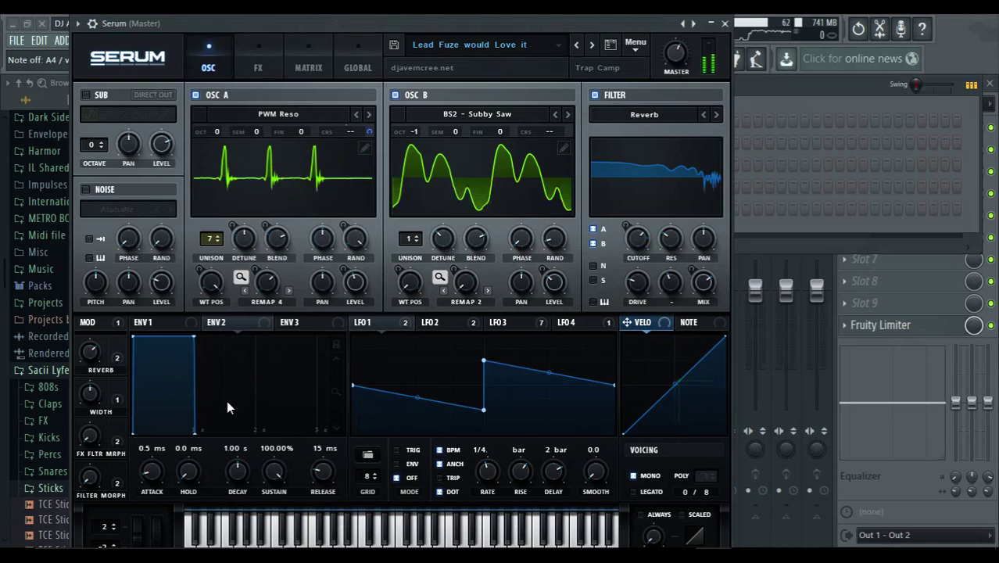
click(524, 44)
mouse_move(493, 192)
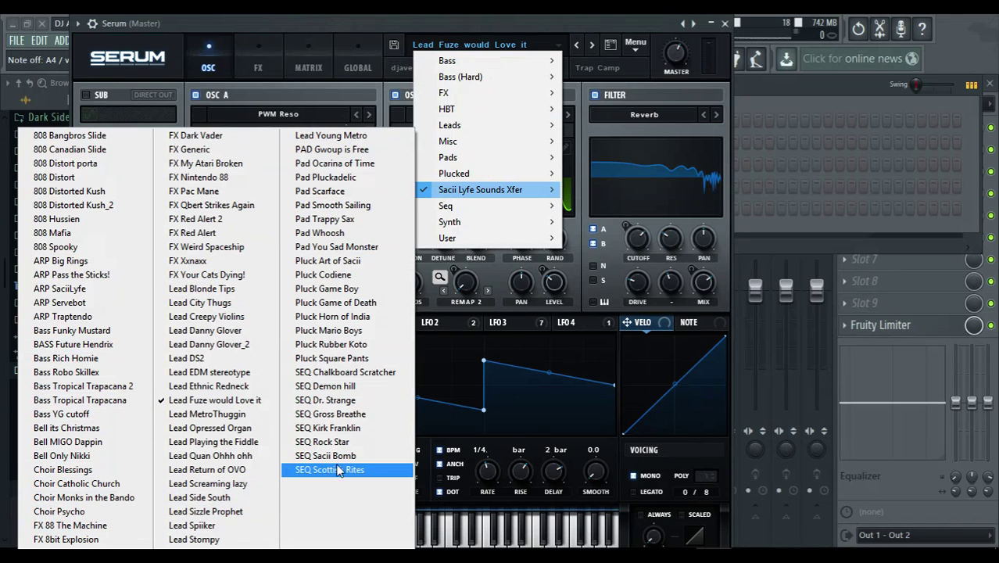
click(207, 551)
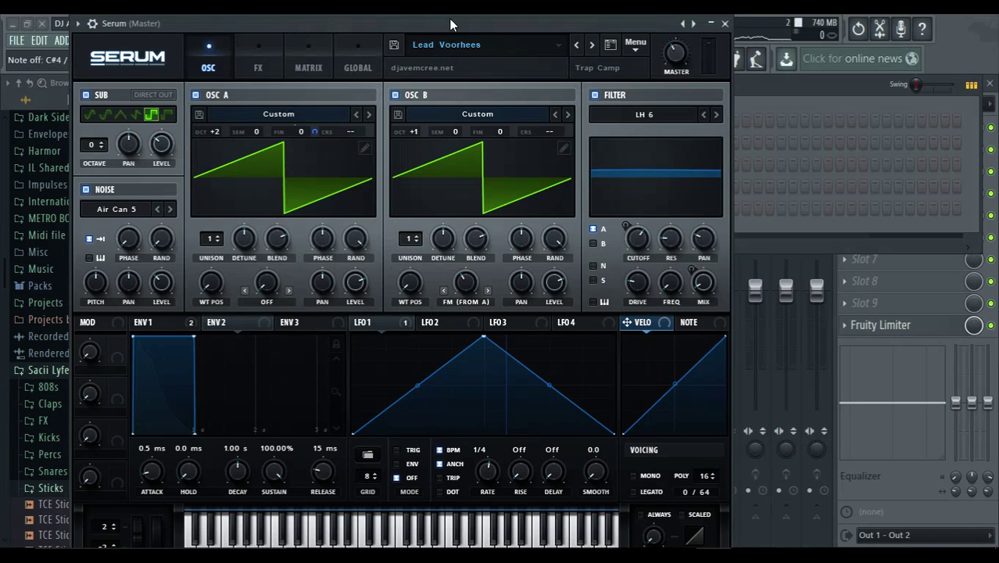
drag(449, 18, 426, 8)
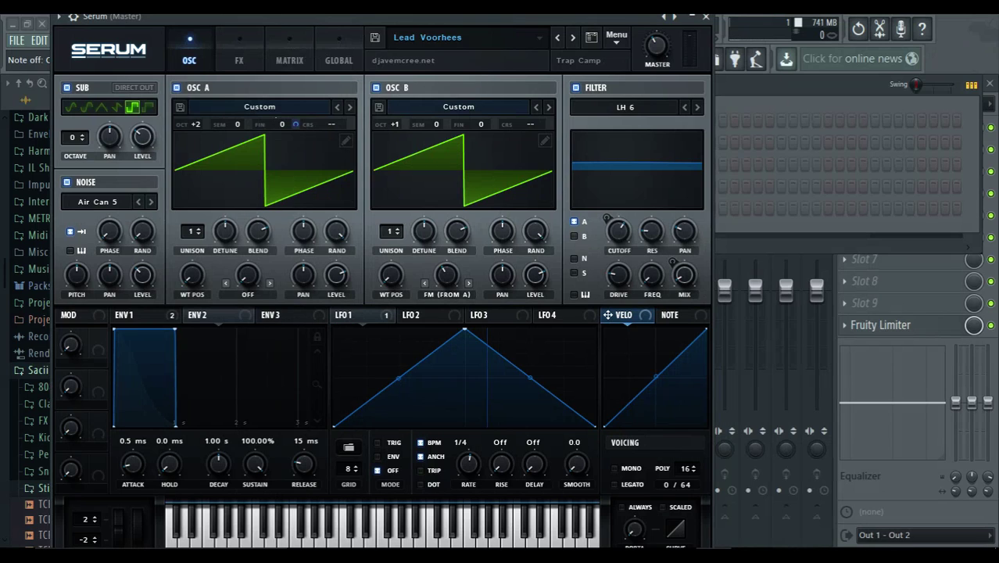
mouse_move(235, 16)
mouse_down()
mouse_move(225, 24)
mouse_move(212, 14)
mouse_move(238, 15)
mouse_up()
drag(421, 18, 412, 12)
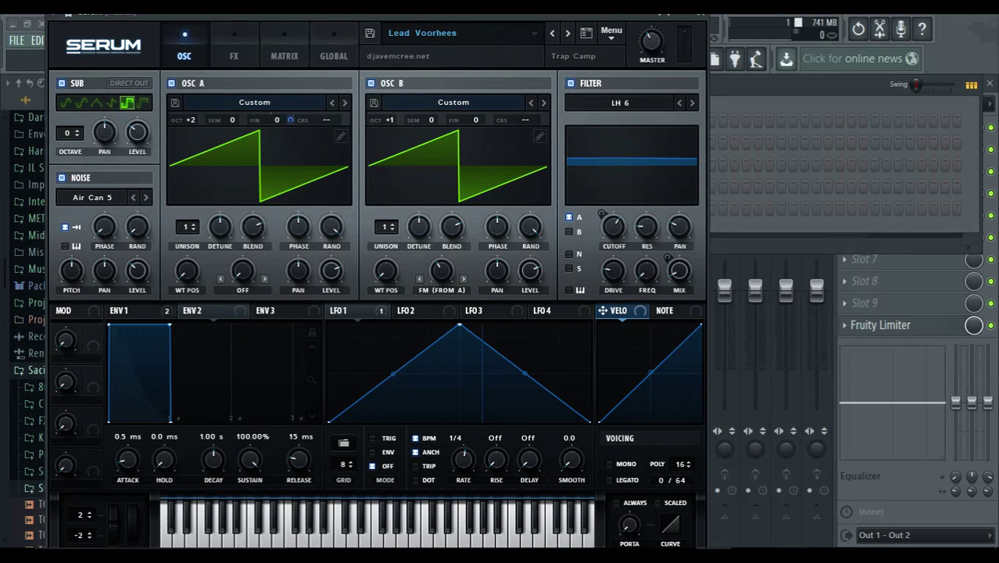
mouse_move(412, 13)
mouse_down()
mouse_move(387, 13)
mouse_move(405, 13)
mouse_move(396, 13)
mouse_up()
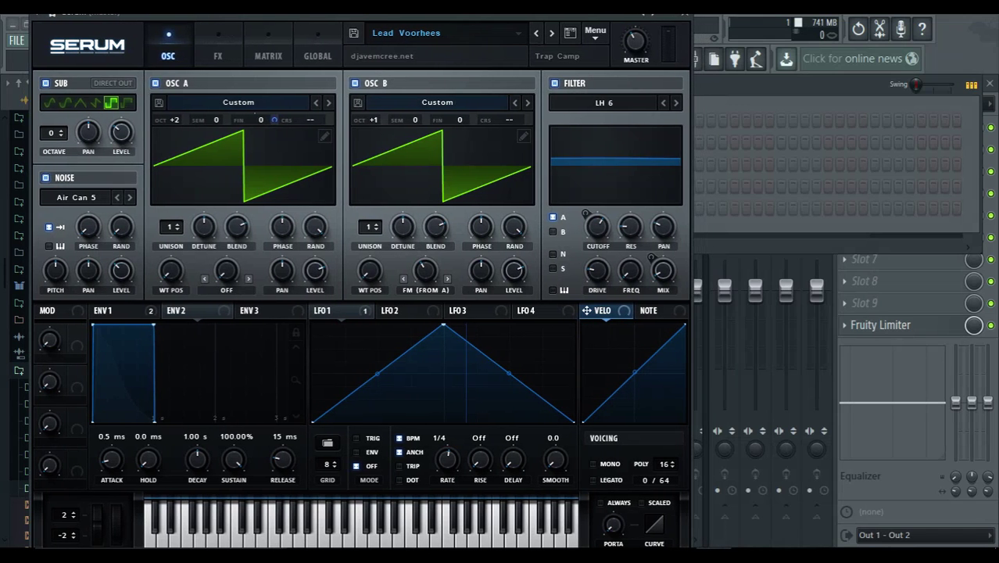